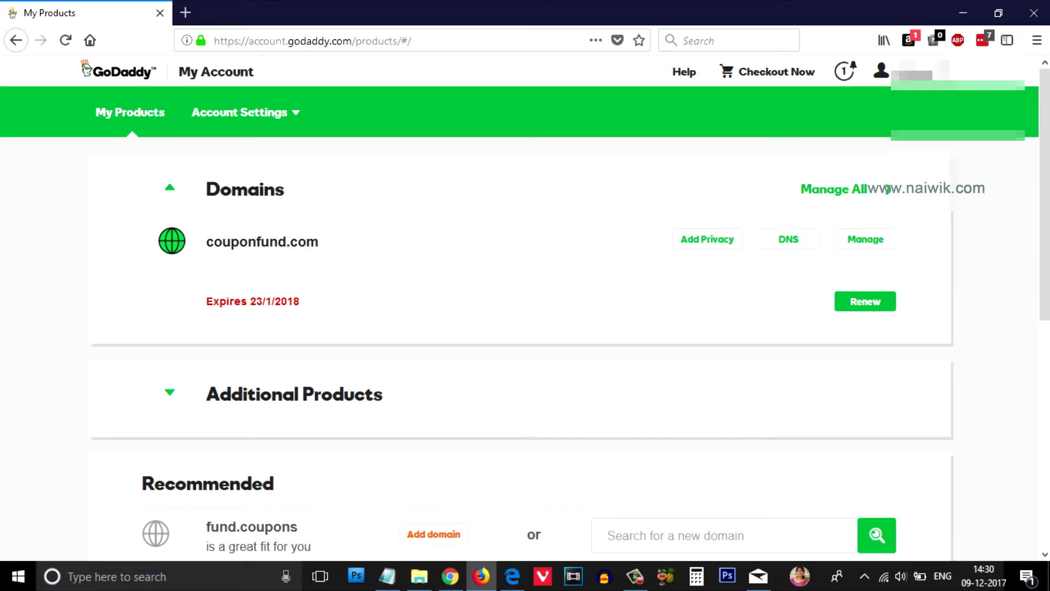
- Find couponfund.com in the refreshed GoDaddy product list
left_click(903, 71)
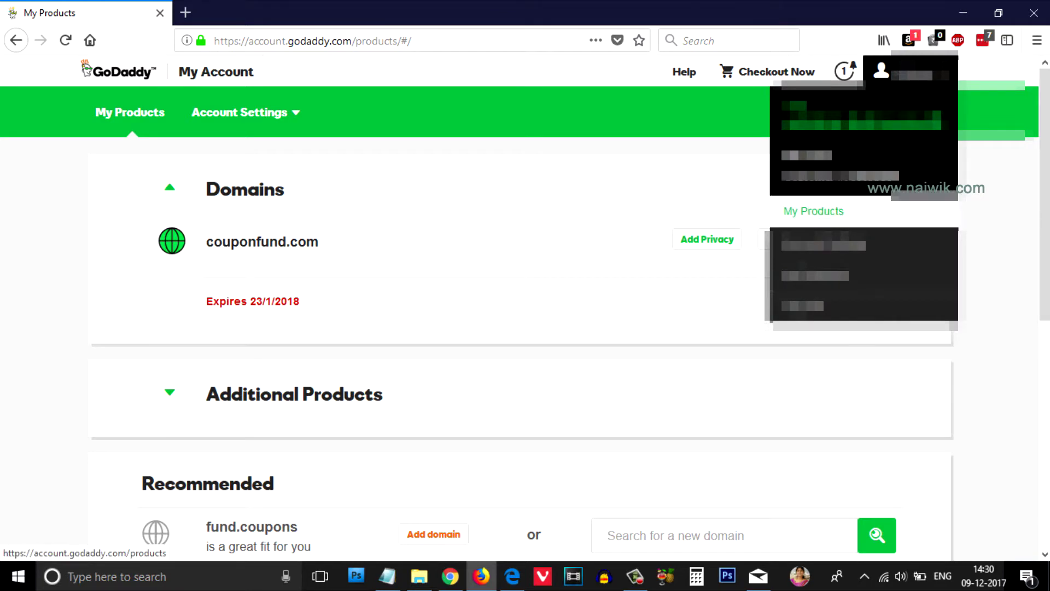
left_click(812, 211)
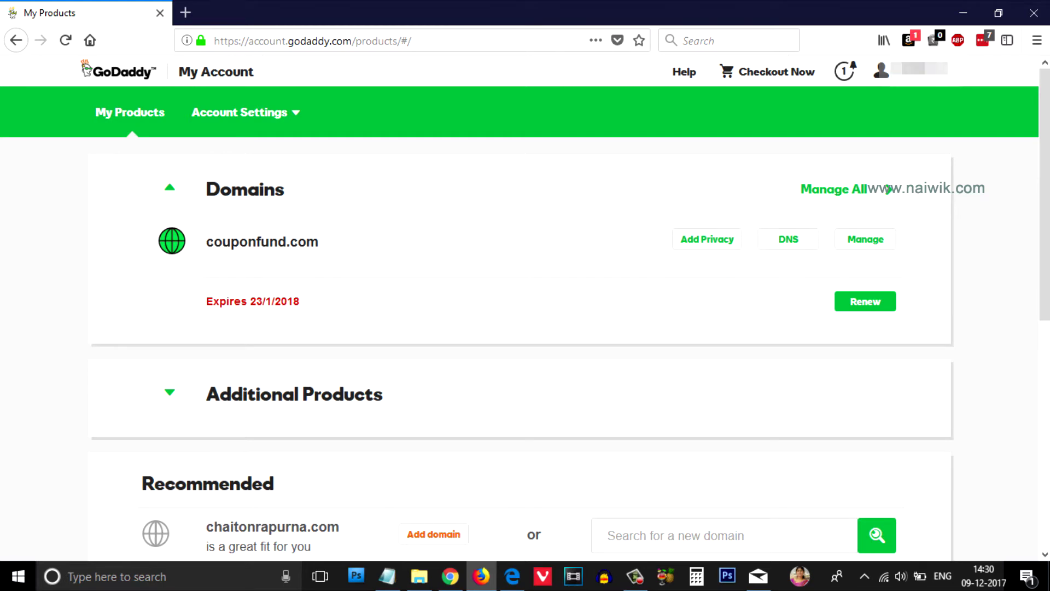
left_click_drag(321, 242, 206, 241)
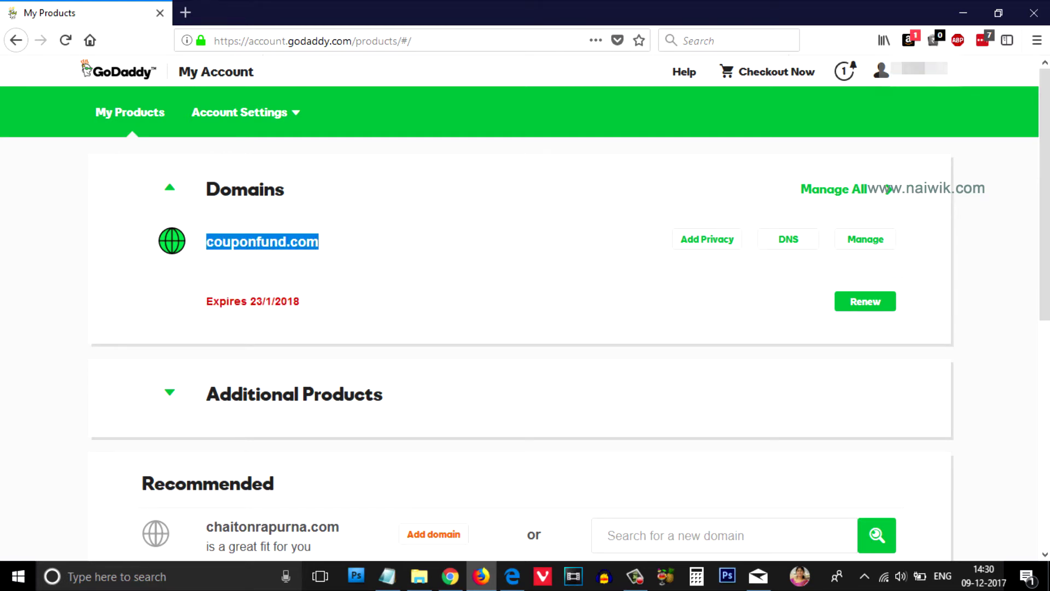
- Switch off the Domain lock setting in couponfund.com's settings
left_click(865, 239)
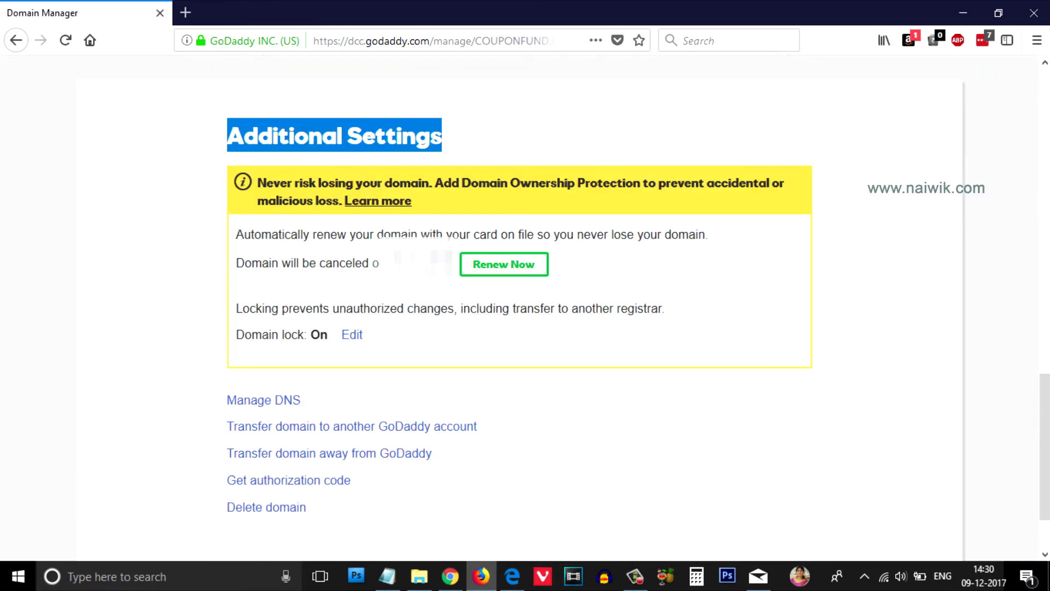
mouse_move(236, 307)
left_mouse_down()
mouse_move(505, 329)
mouse_move(663, 311)
left_mouse_up()
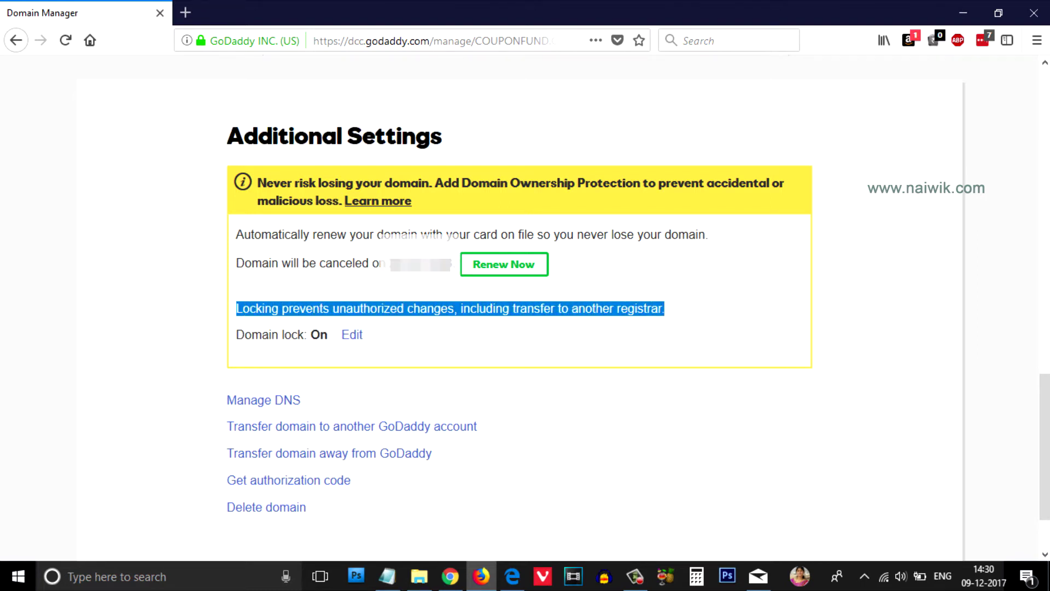
left_click(451, 345)
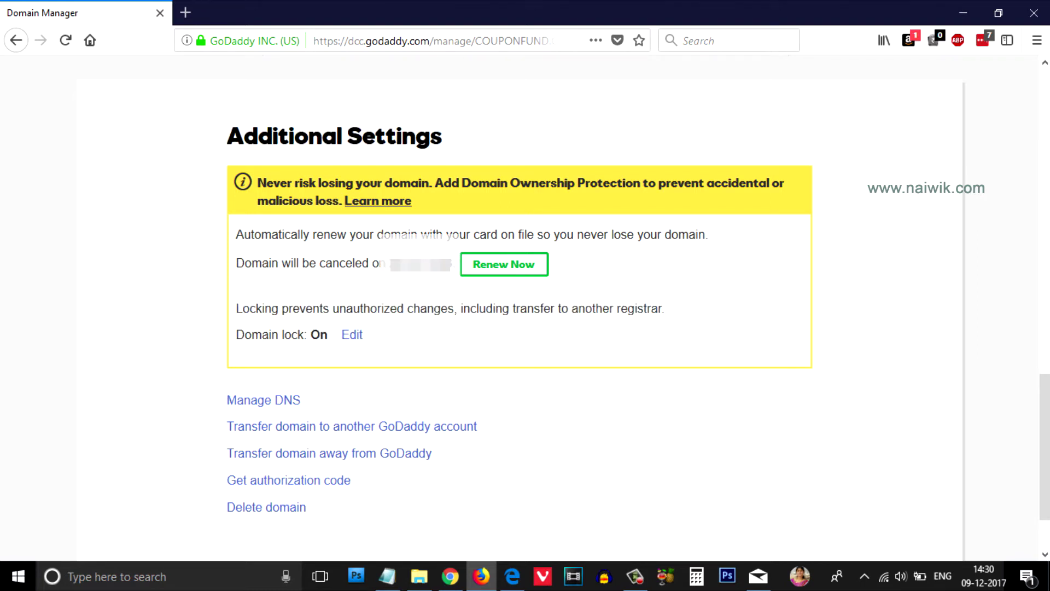
left_click_drag(236, 334, 304, 333)
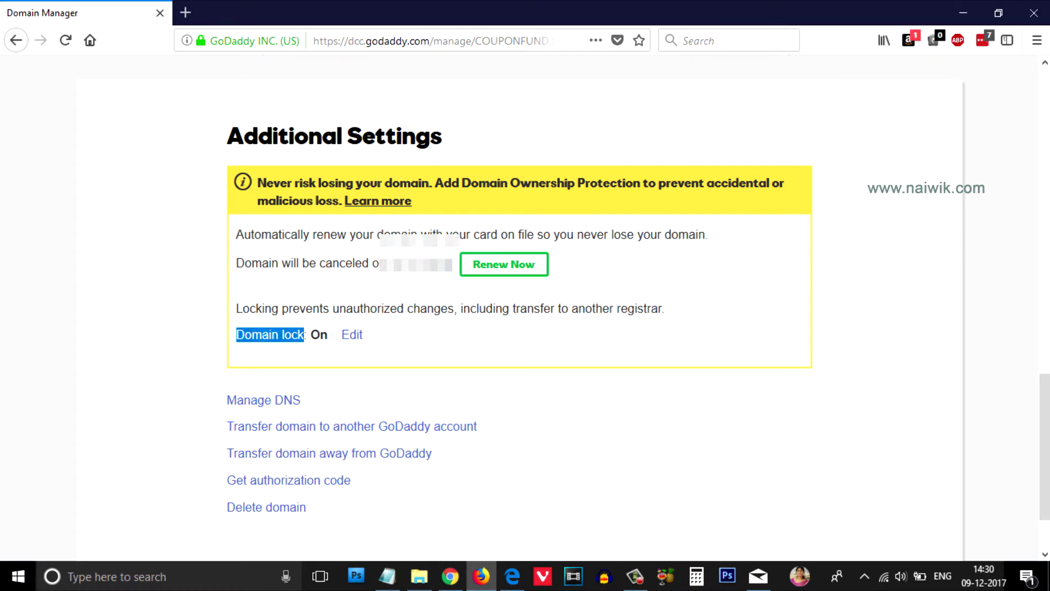
left_click(352, 334)
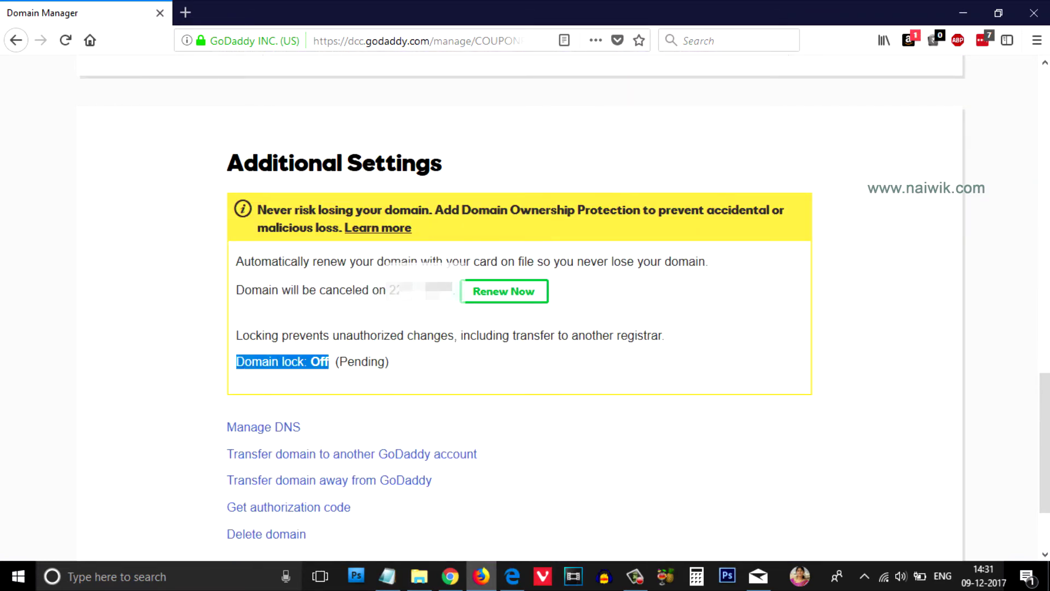
left_click(451, 312)
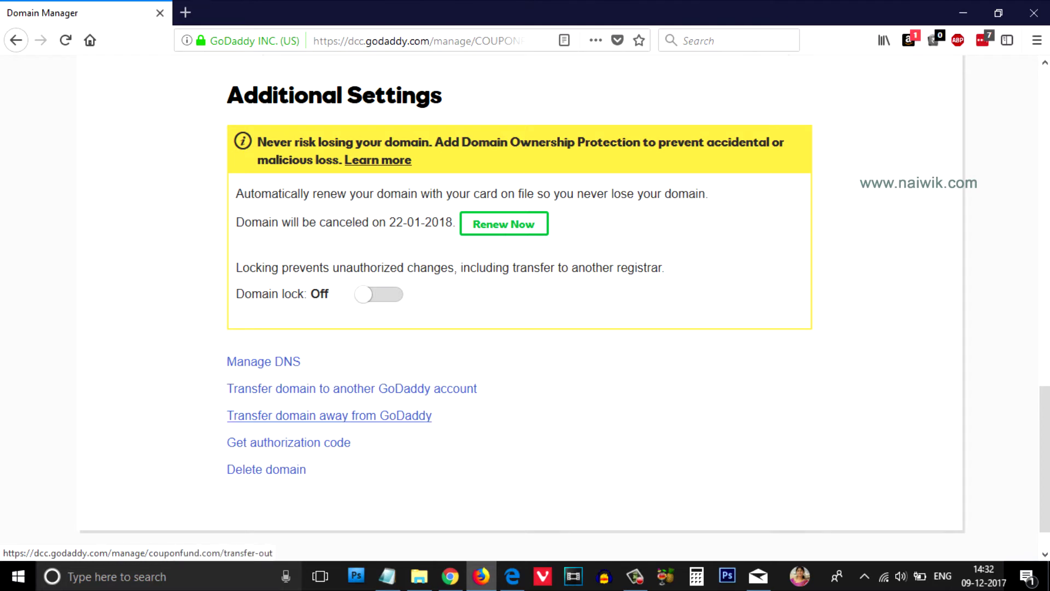
- Request a transfer away to unlisted registrar Namecheap, reason 'Not satisfied with godaddy'
left_click(329, 415)
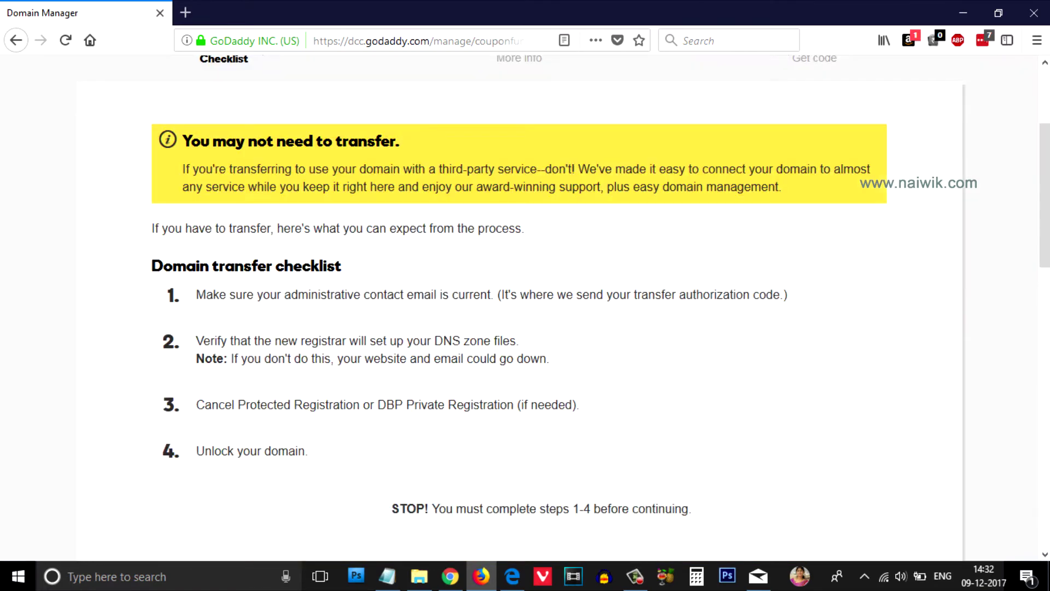
scroll(525, 328, "down", 5)
scroll(525, 328, "down", 3)
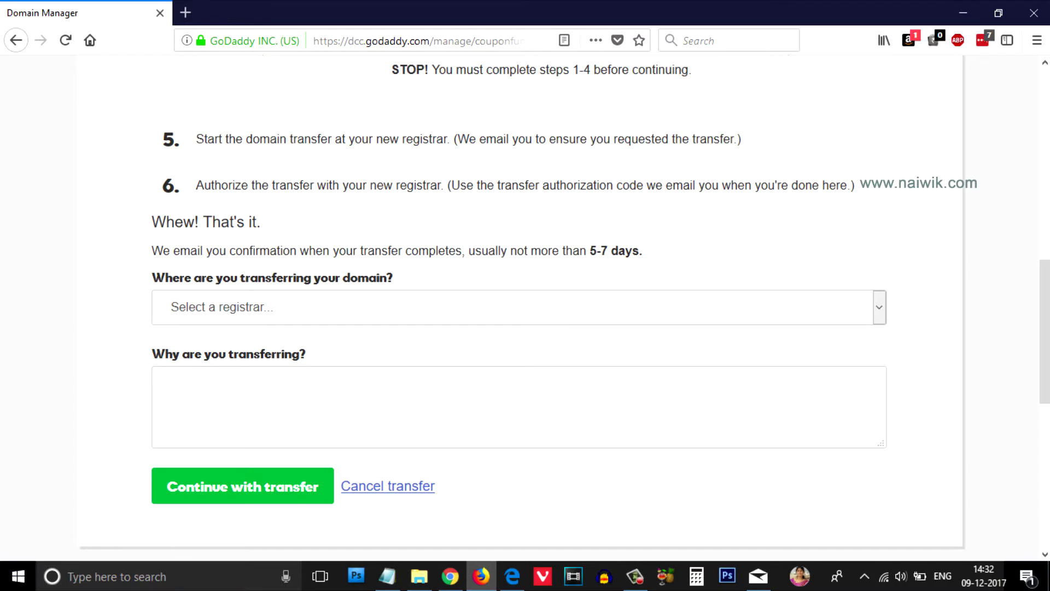
left_click(518, 307)
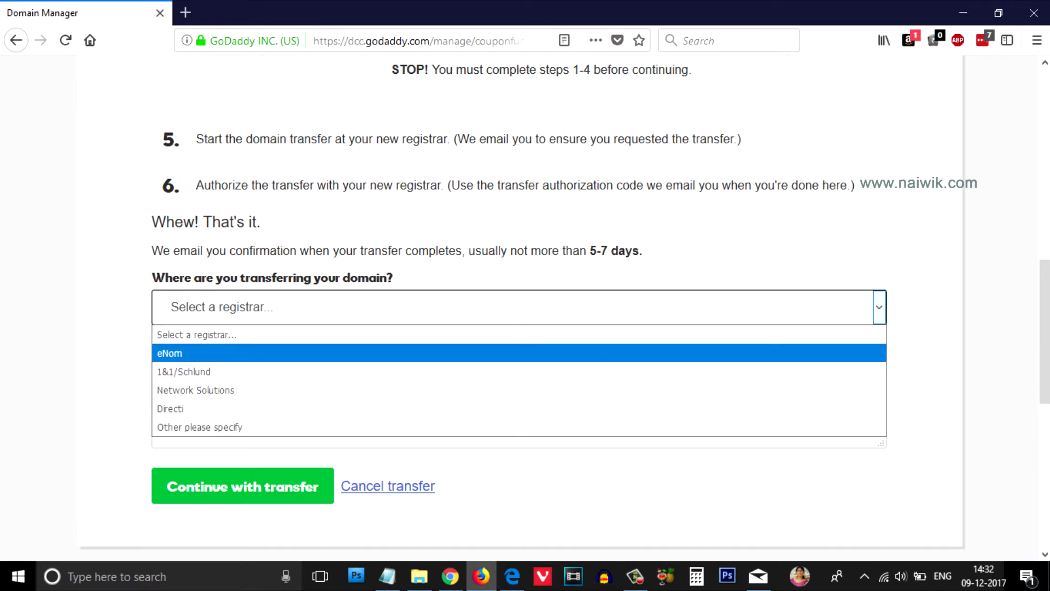
key("Down")
key("Down")
key("Down")
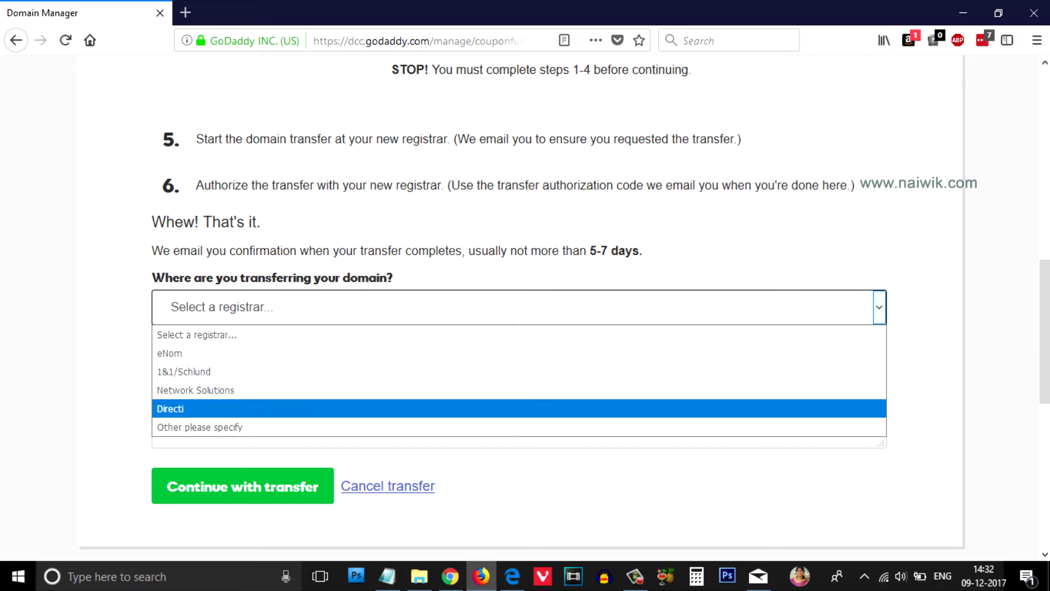
key("Up")
key("Down")
key("Up")
key("Up")
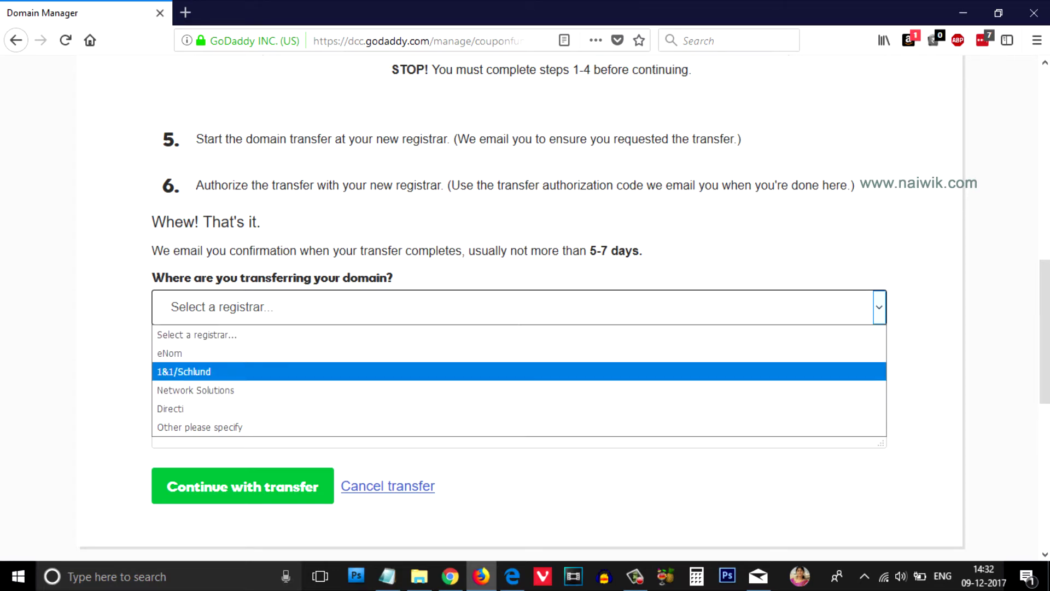
key("Down")
key("Down")
key("Down")
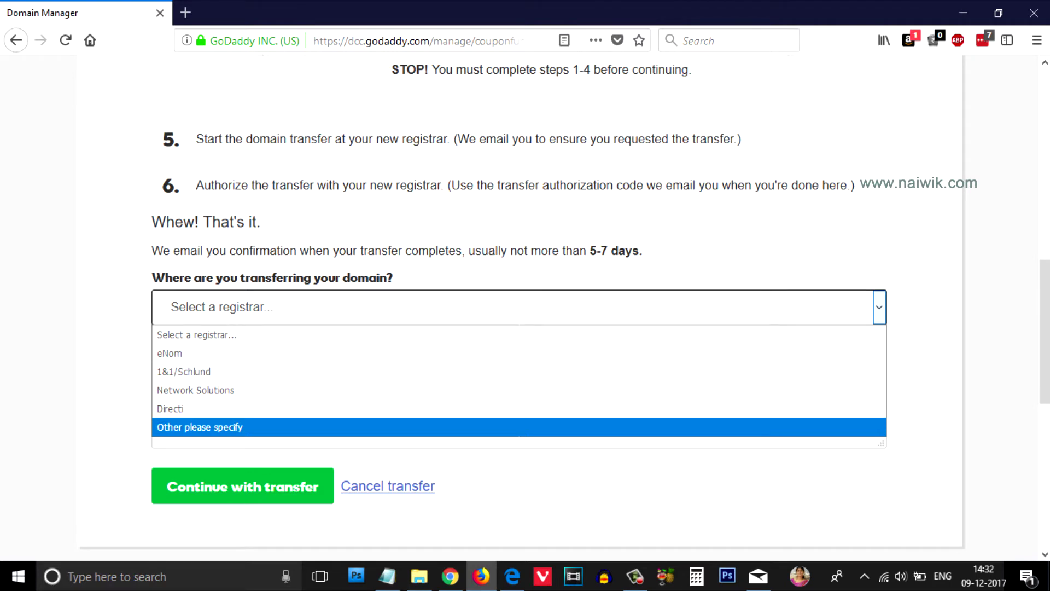
key("Return")
key("Tab")
type("Nma")
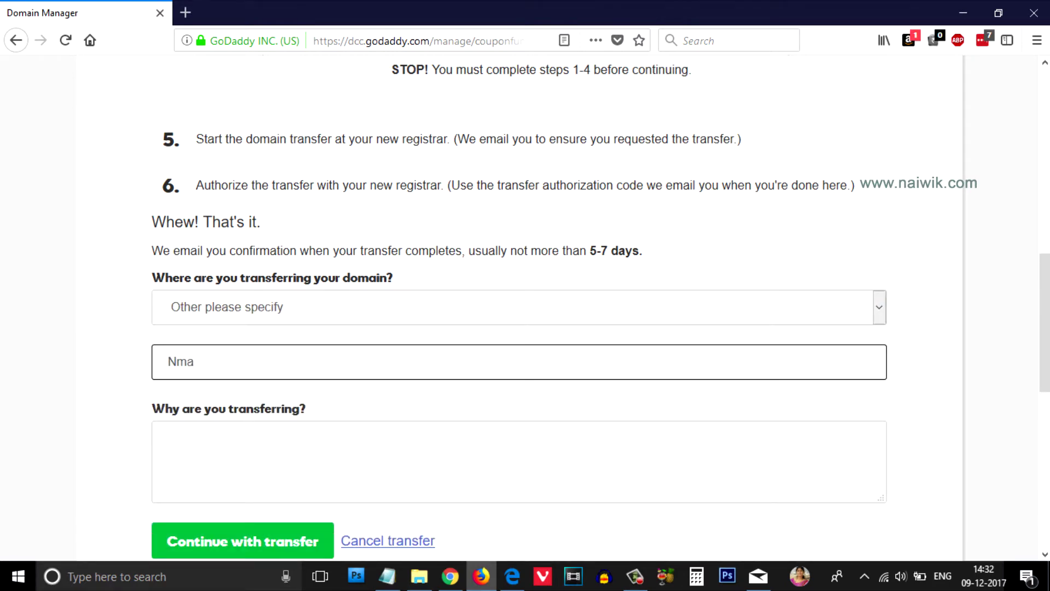
type(" sati")
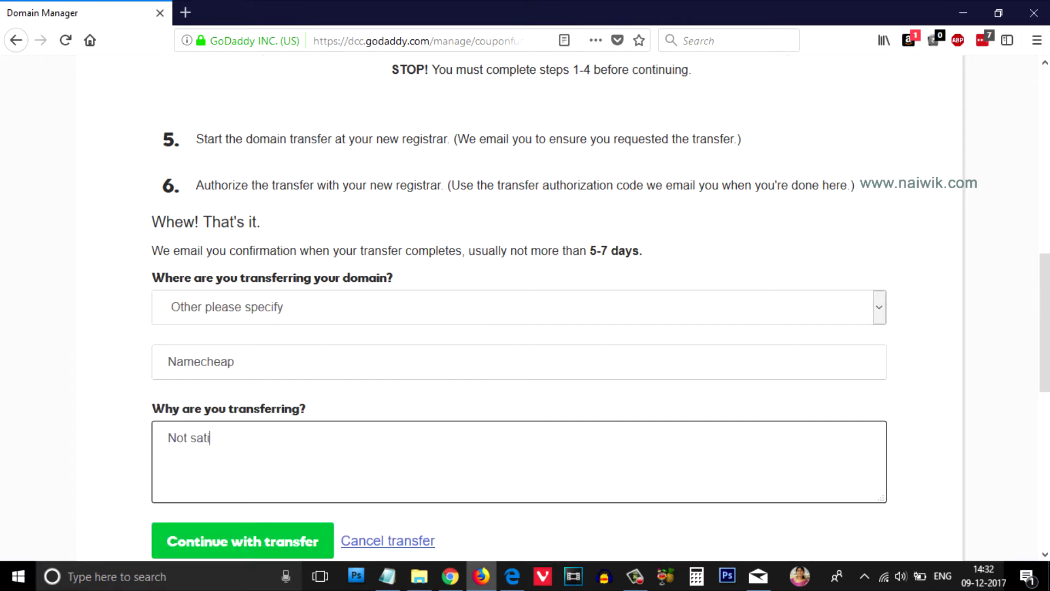
type("sfied with godaddy")
left_click_drag(313, 437, 167, 437)
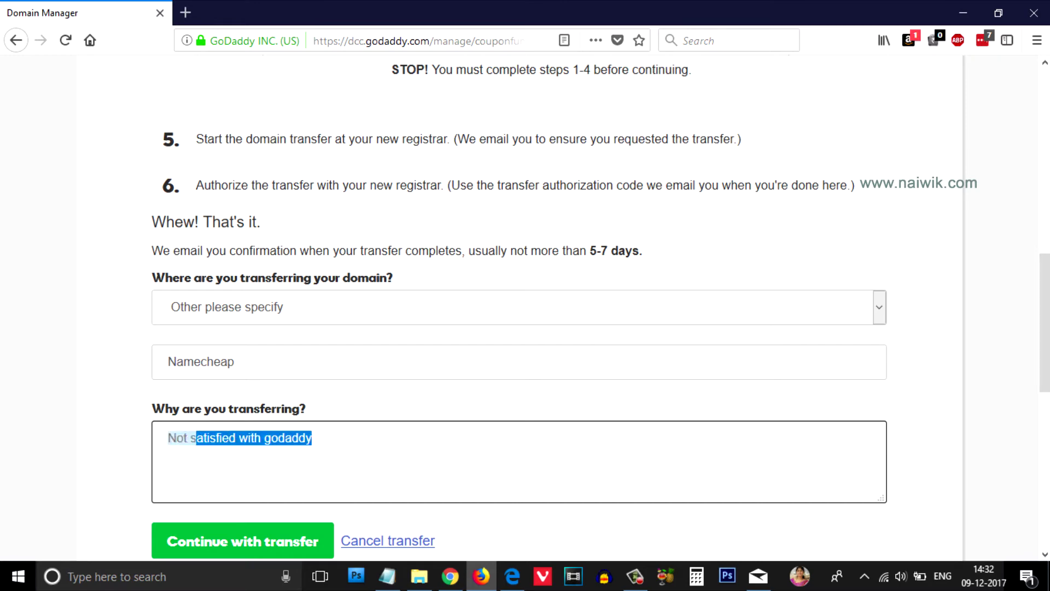
scroll(518, 369, "down", 1)
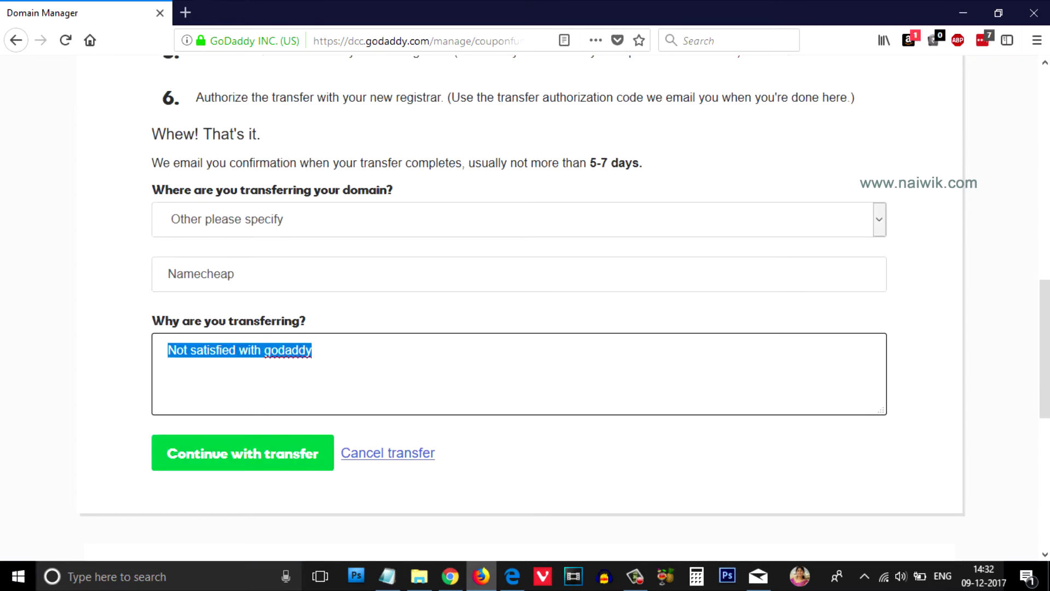
left_click(243, 454)
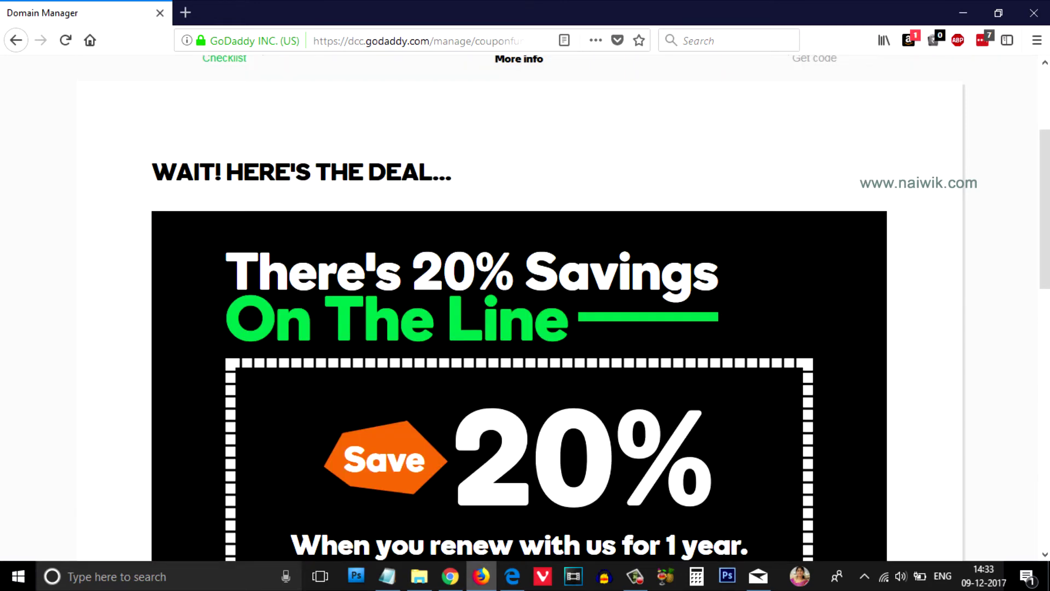
- Skip the 20% renewal offer so GoDaddy emails couponfund.com's authorization code
left_click_drag(152, 170, 448, 178)
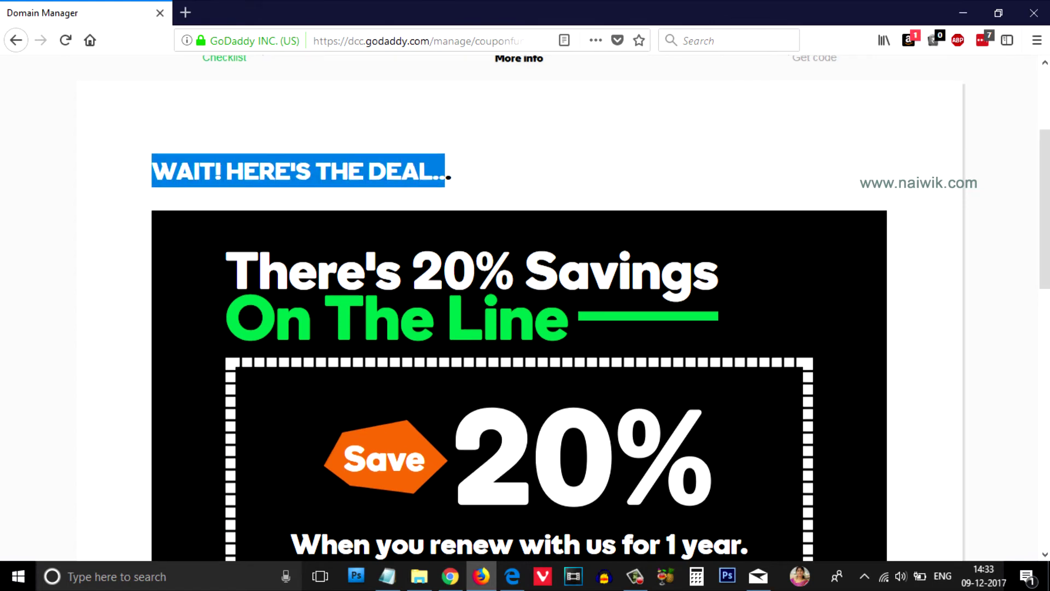
scroll(448, 178, "down", 1)
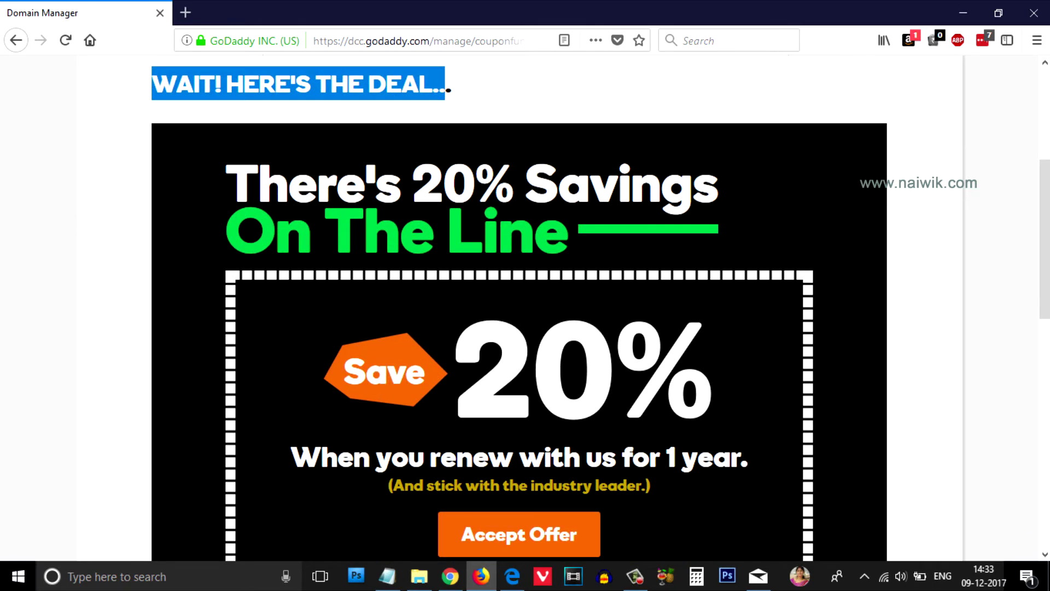
scroll(448, 90, "down", 2)
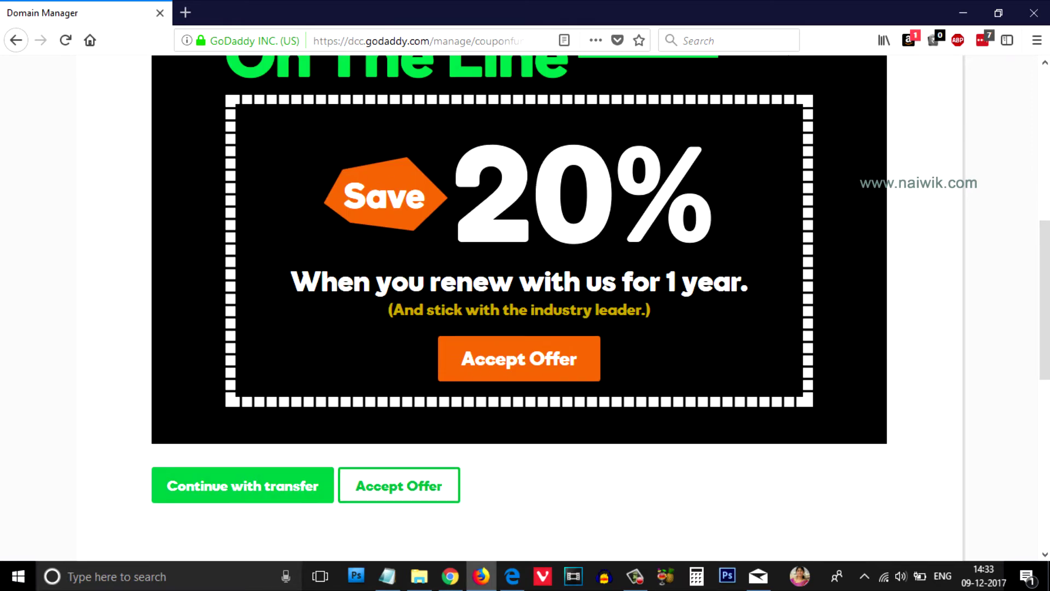
left_click(243, 486)
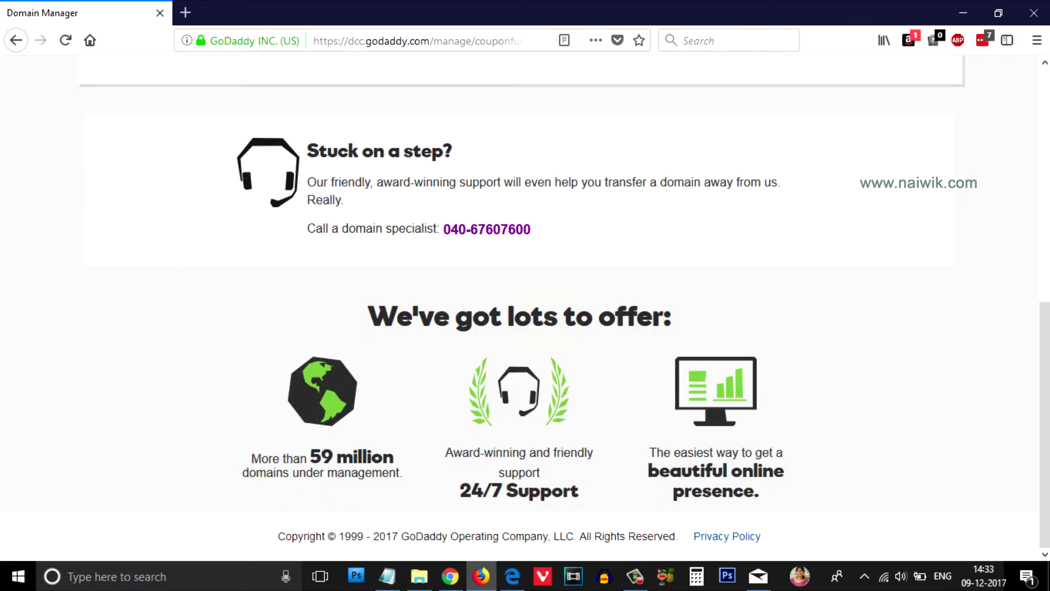
left_click_drag(151, 242, 477, 241)
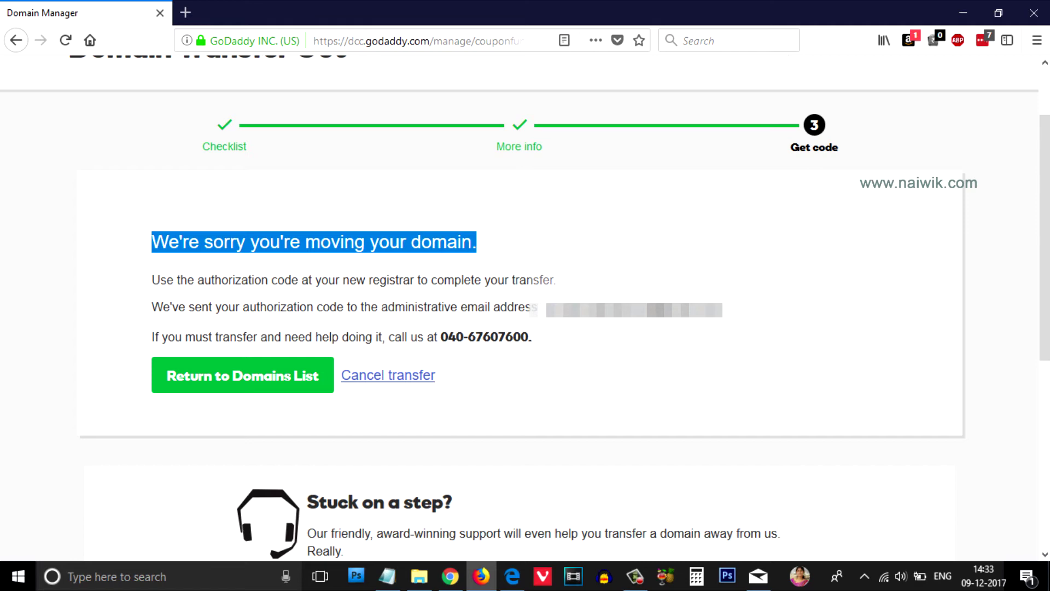
left_click(574, 205)
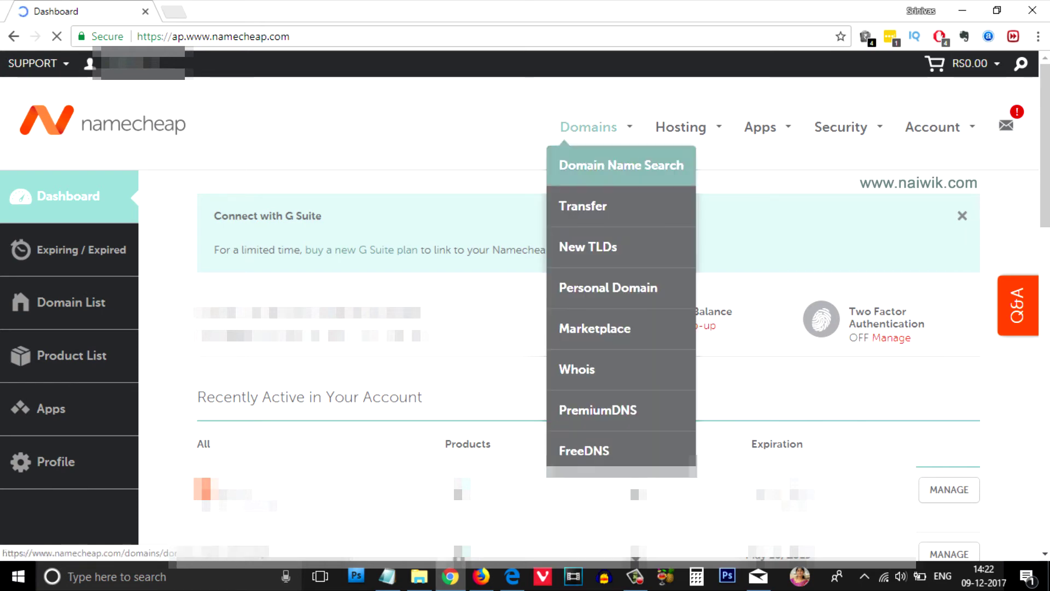
- Check couponfund.com's transfer eligibility and current registrar on Namecheap
left_click(582, 206)
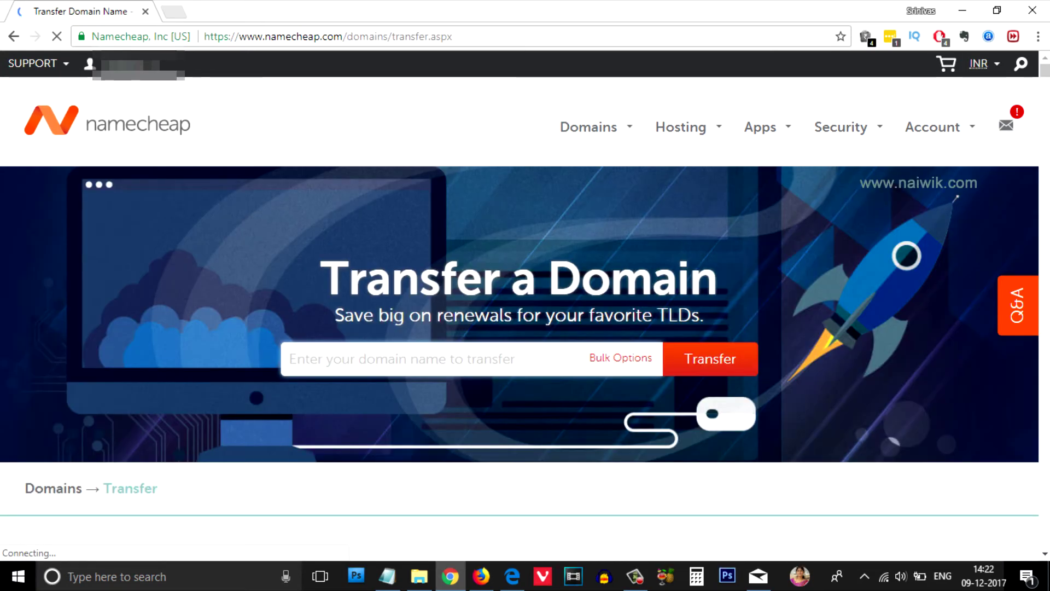
type("www.couponfund.com")
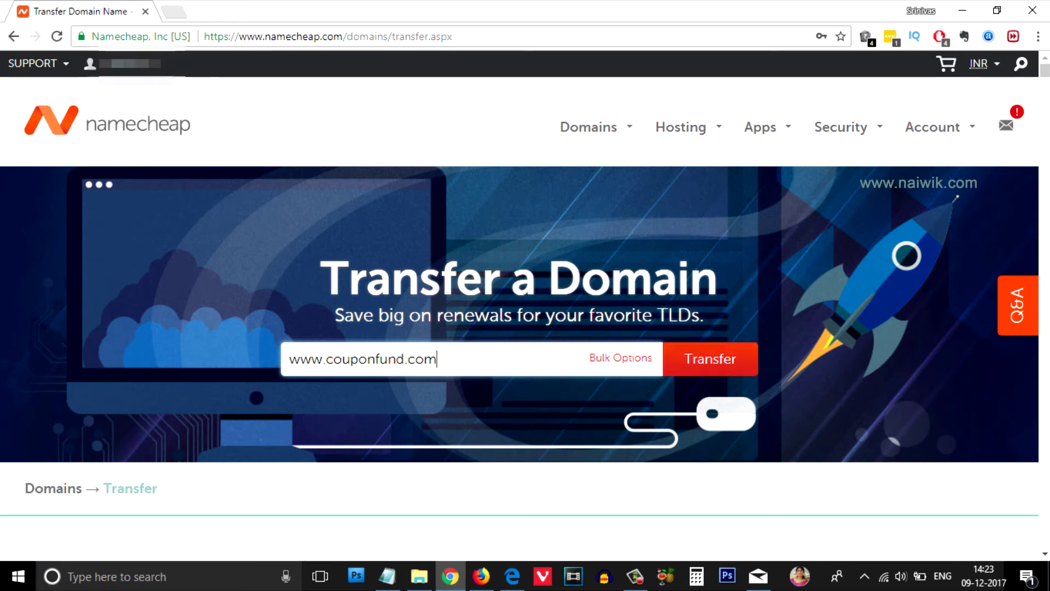
left_click(709, 359)
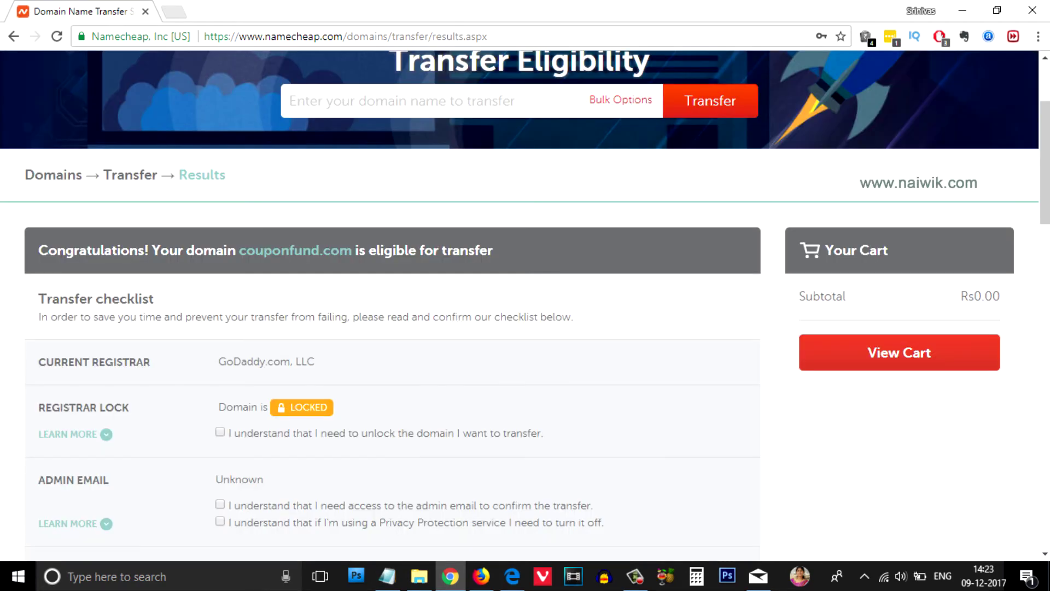
left_click_drag(151, 362, 38, 362)
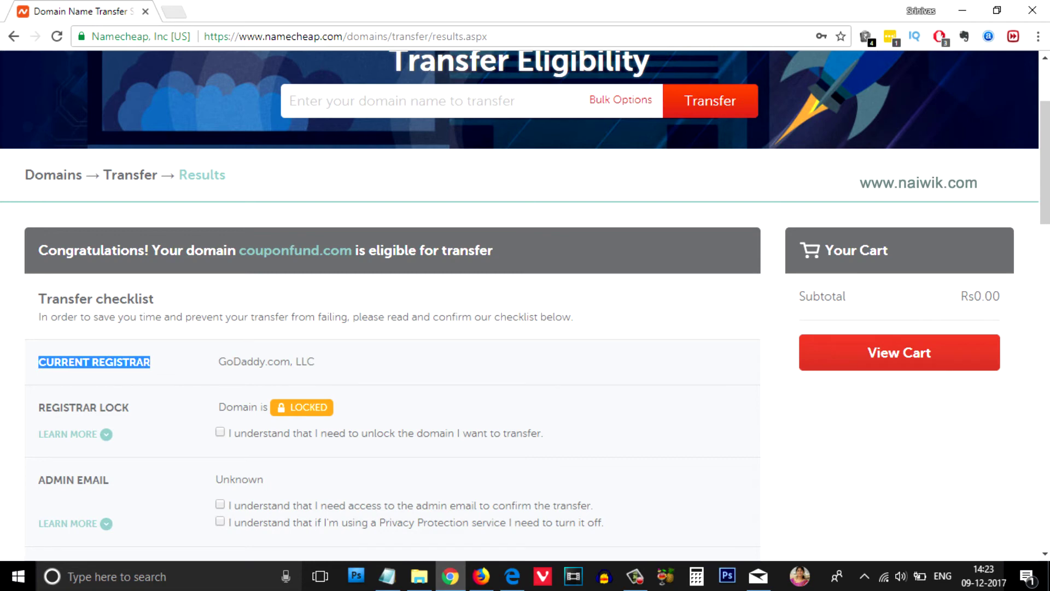
left_click_drag(218, 362, 314, 362)
scroll(328, 369, "down", 1)
- Confirm the unlock and privacy checklist, paste the auth code, and add the transfer to cart
left_click(220, 433)
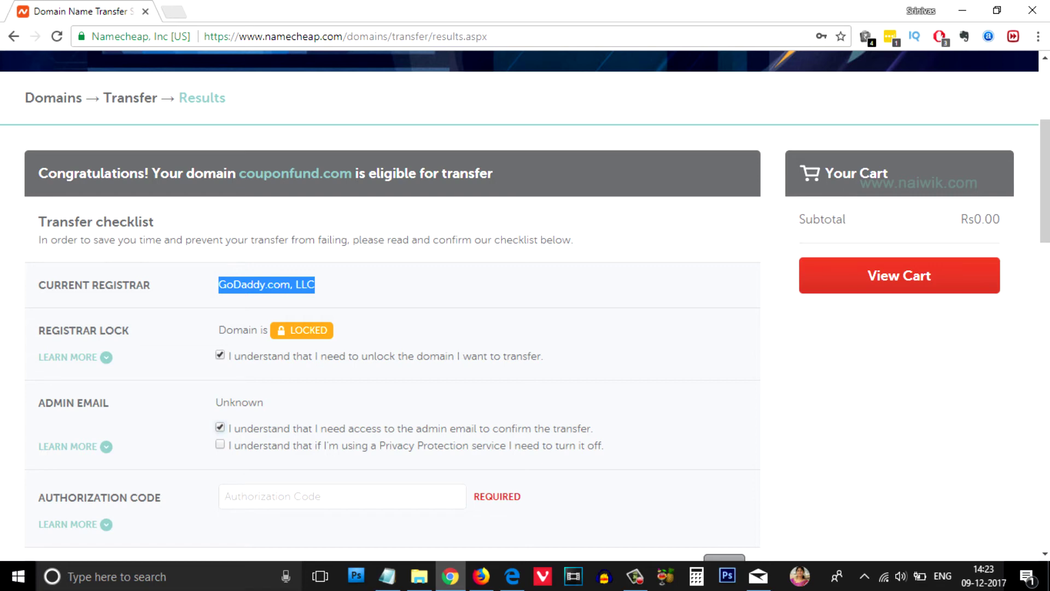
left_click(220, 444)
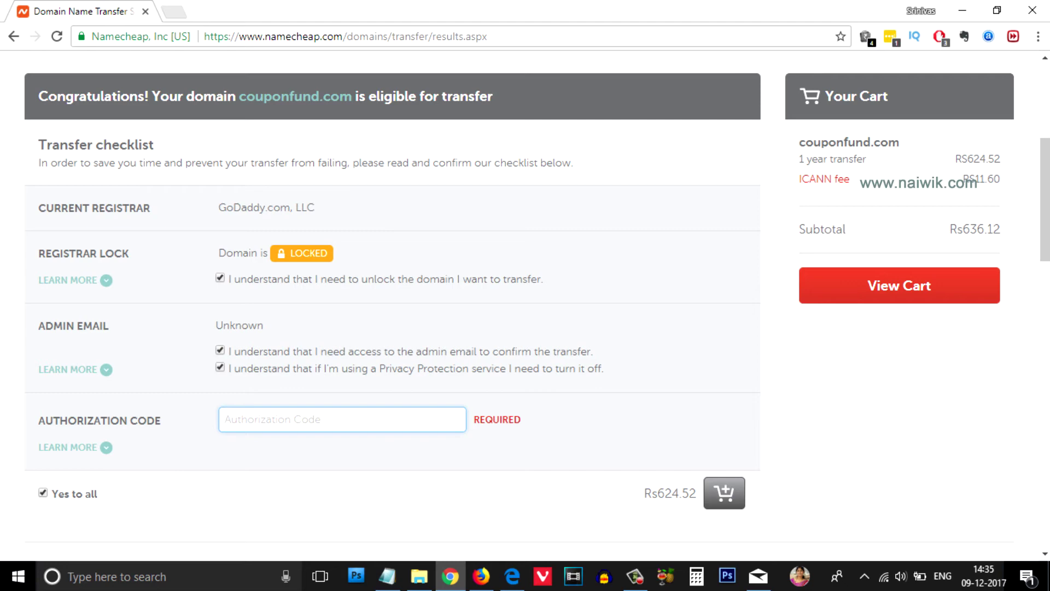
key("ctrl+v")
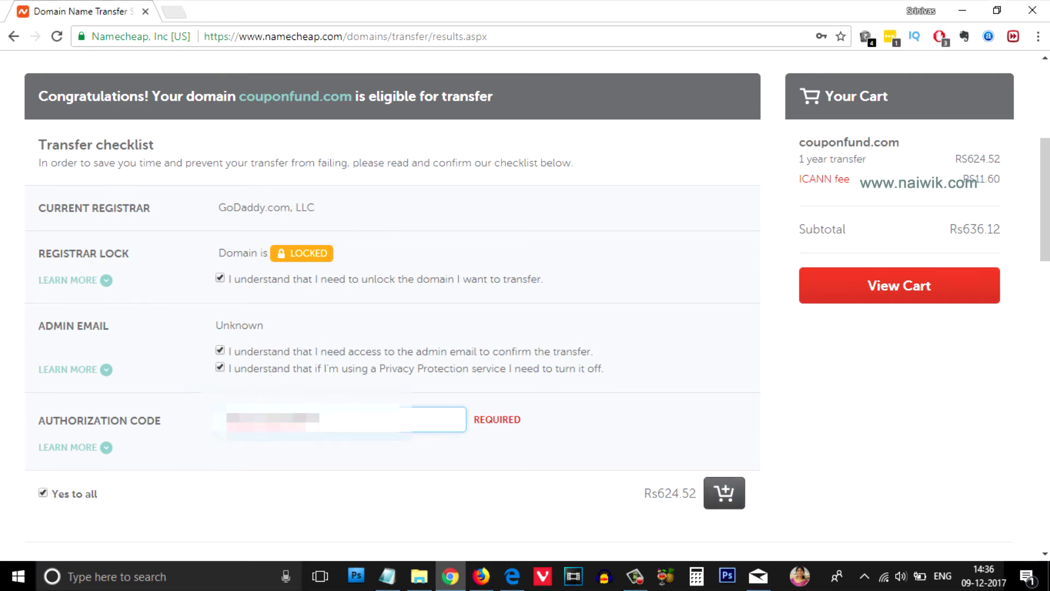
left_click(723, 492)
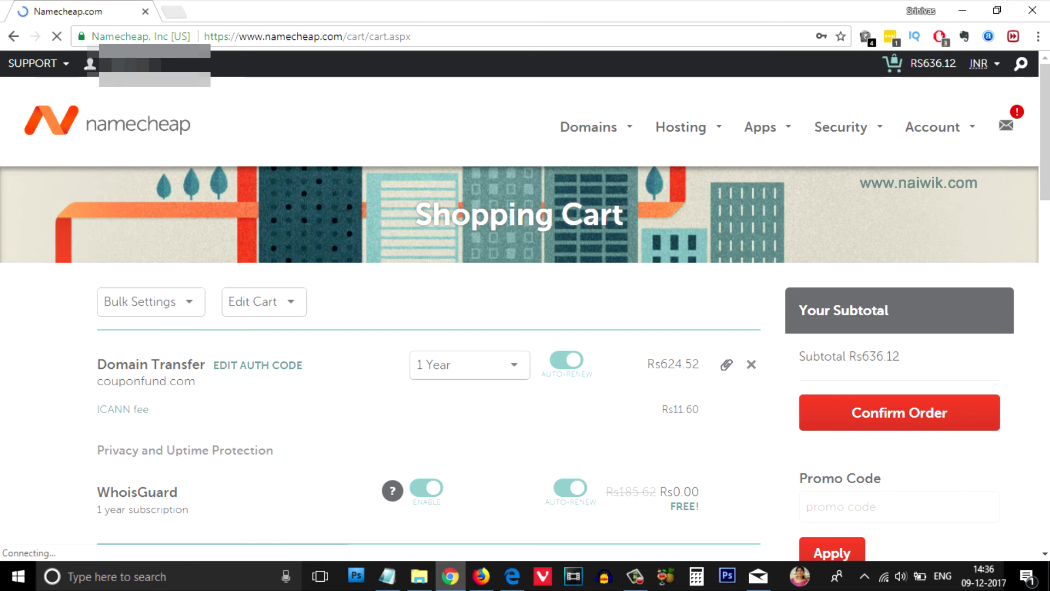
- Apply coupon DOMAINSICLE for a Rs581.34 subtotal and proceed to checkout
left_click(468, 364)
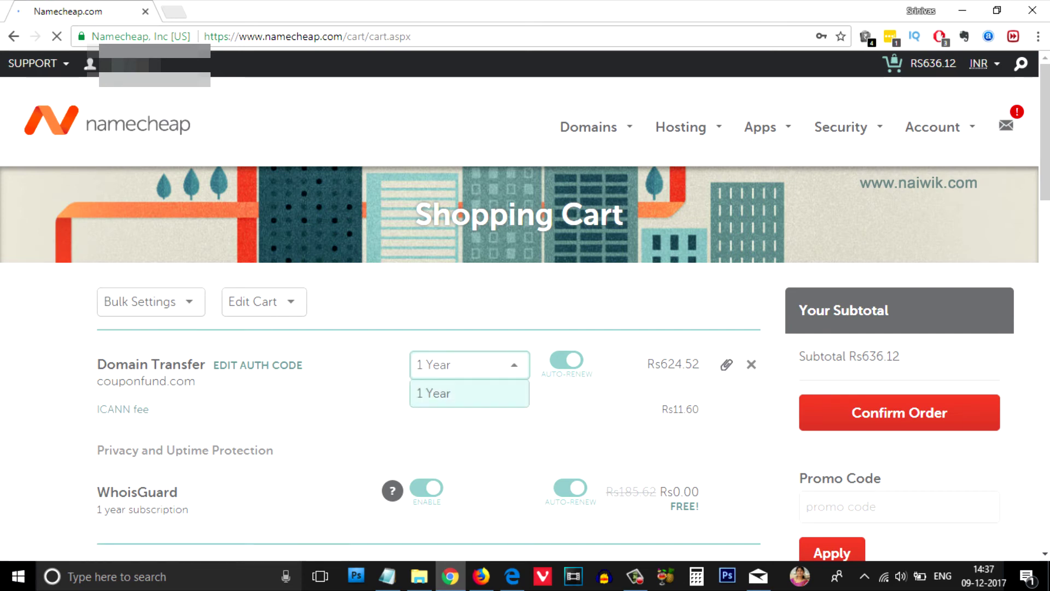
scroll(469, 365, "down", 1)
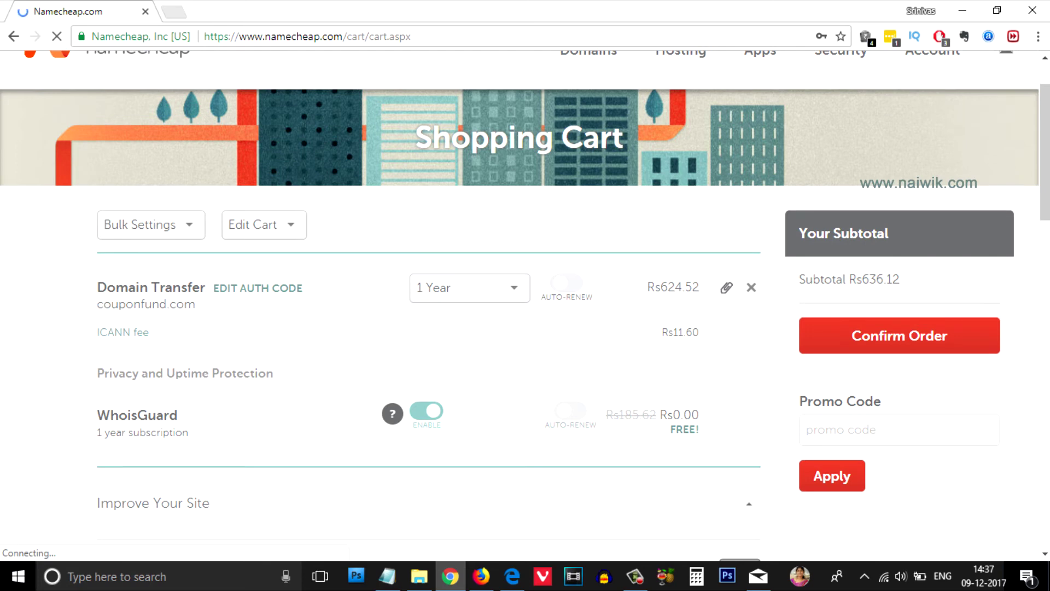
left_click_drag(189, 436, 97, 415)
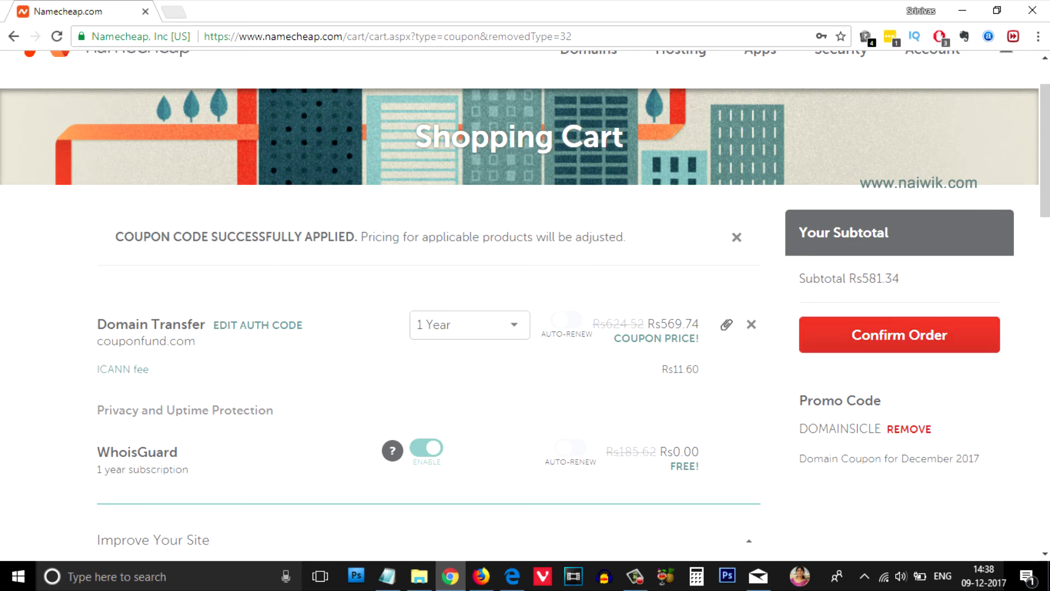
left_click_drag(899, 278, 849, 278)
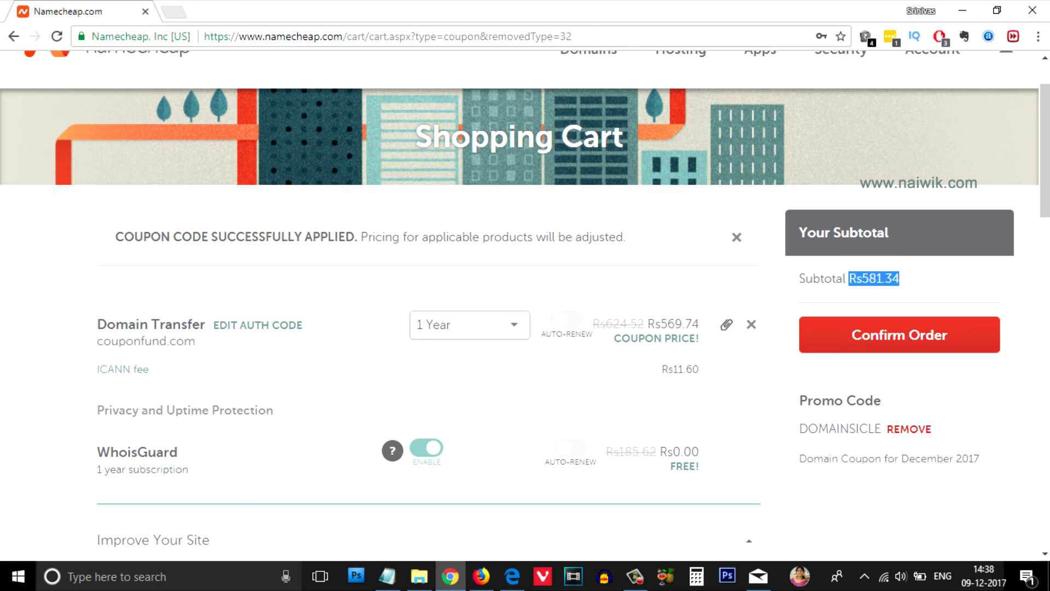
left_click(899, 335)
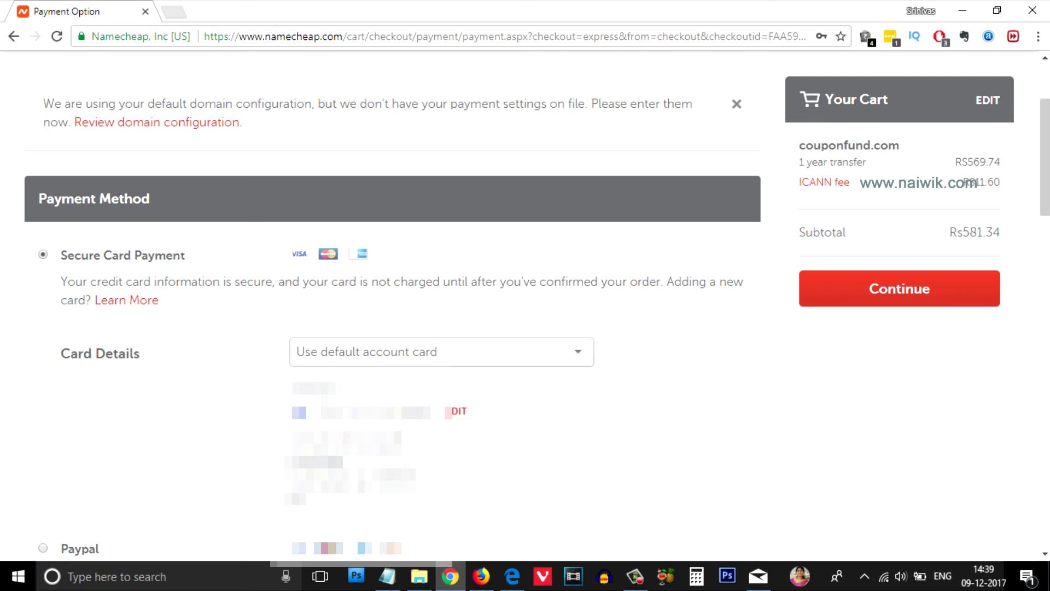
- Pay the $9.02 couponfund.com transfer order via the order review page
left_click(899, 288)
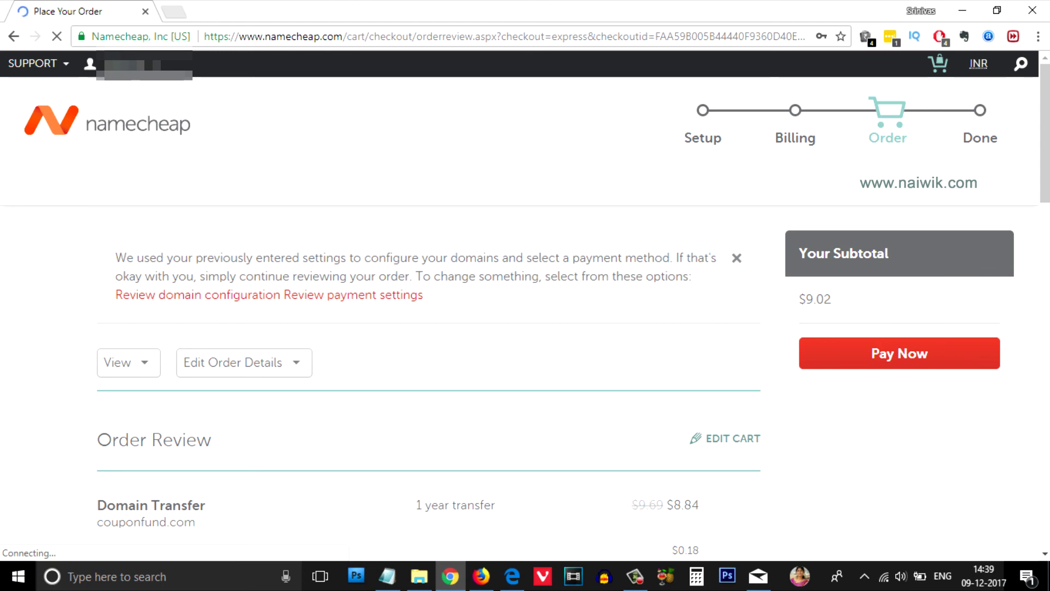
double_click(815, 299)
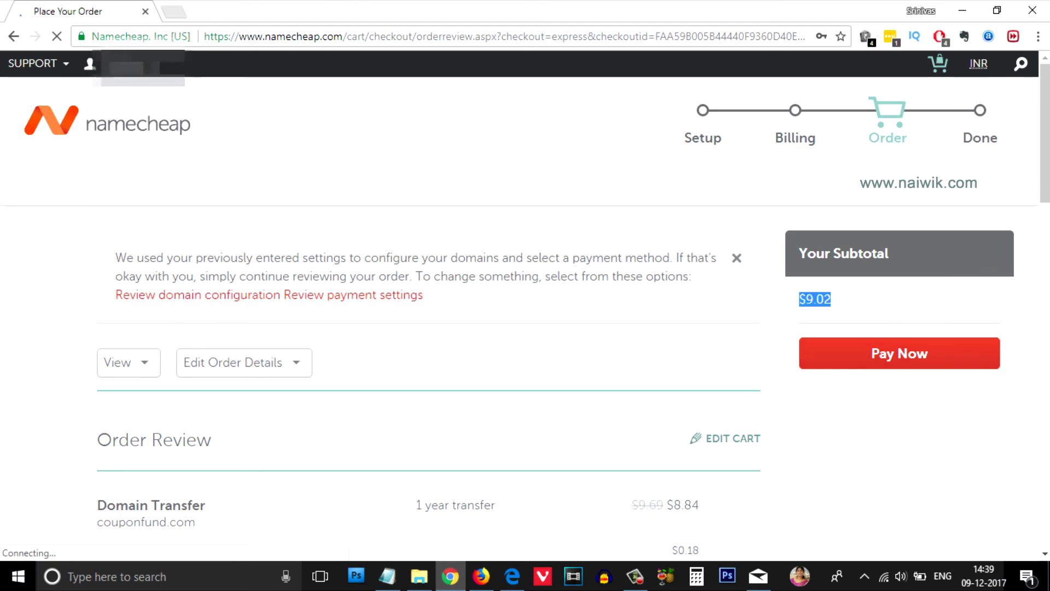
left_click(899, 352)
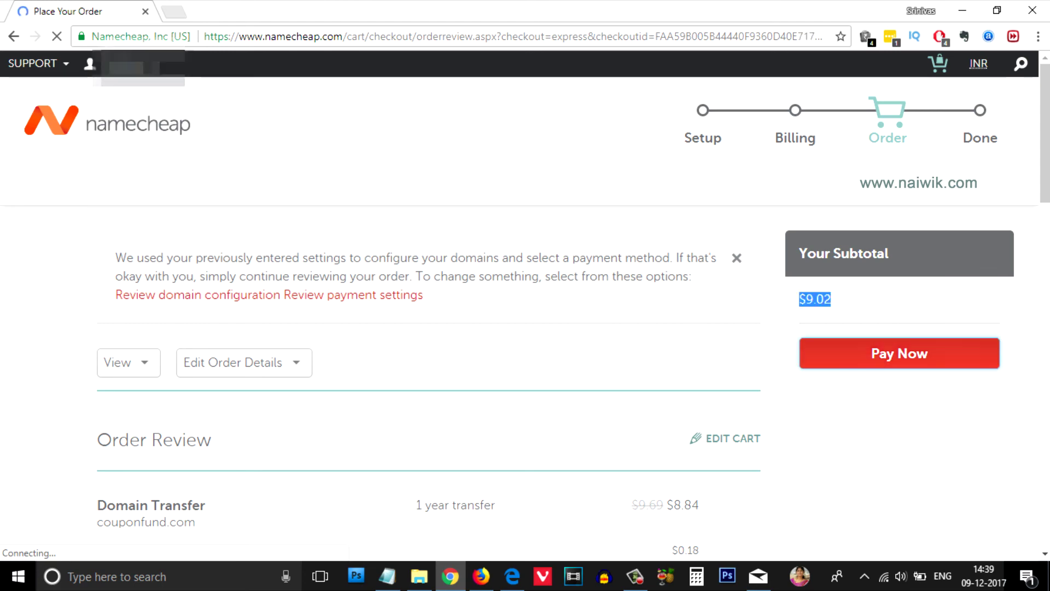
left_click_drag(345, 382, 97, 383)
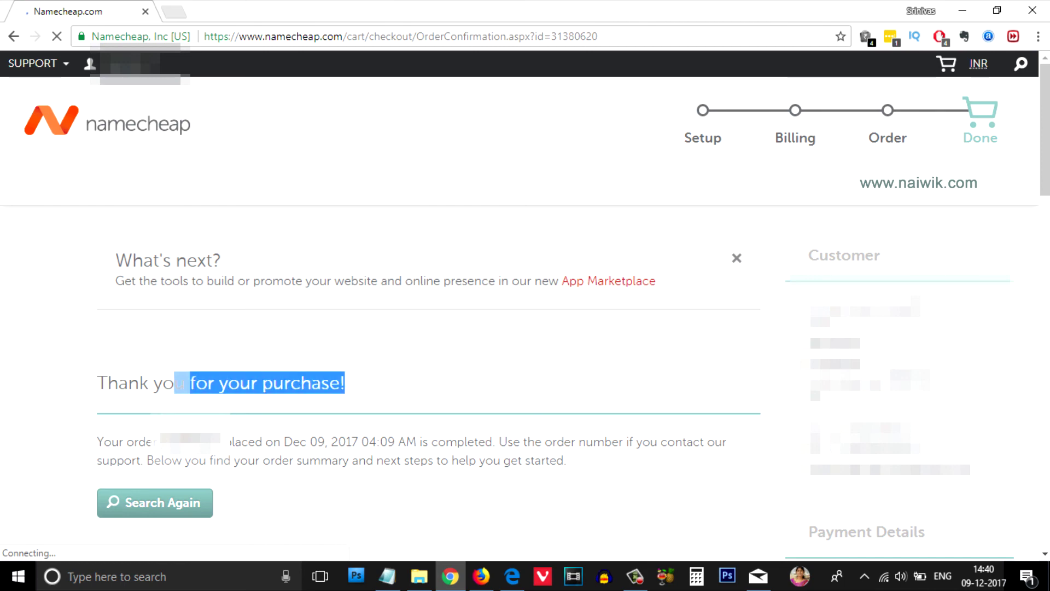